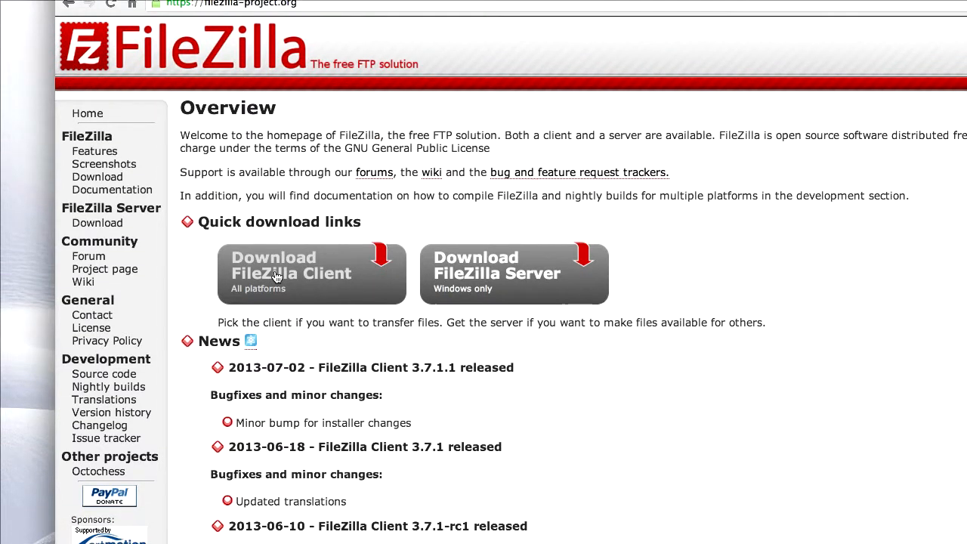
# Download the Mac OS X (Intel) build of the FileZilla Client from the page listing the additional download options.
pyautogui.click(277, 278)
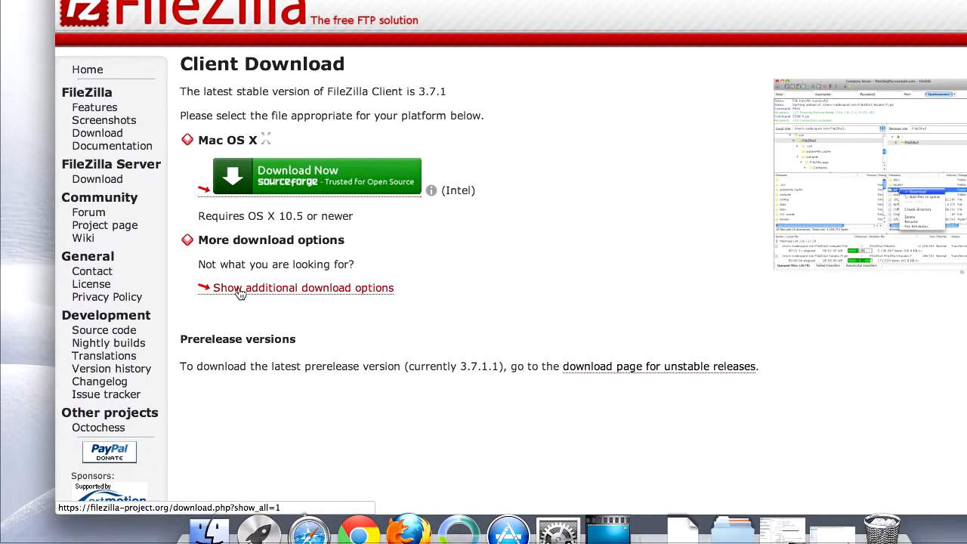
pyautogui.click(253, 394)
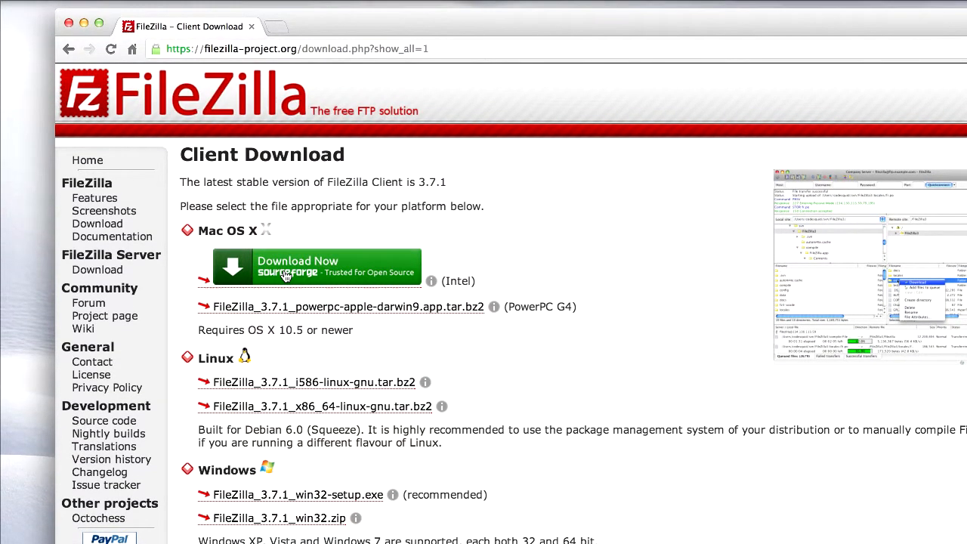
pyautogui.click(286, 258)
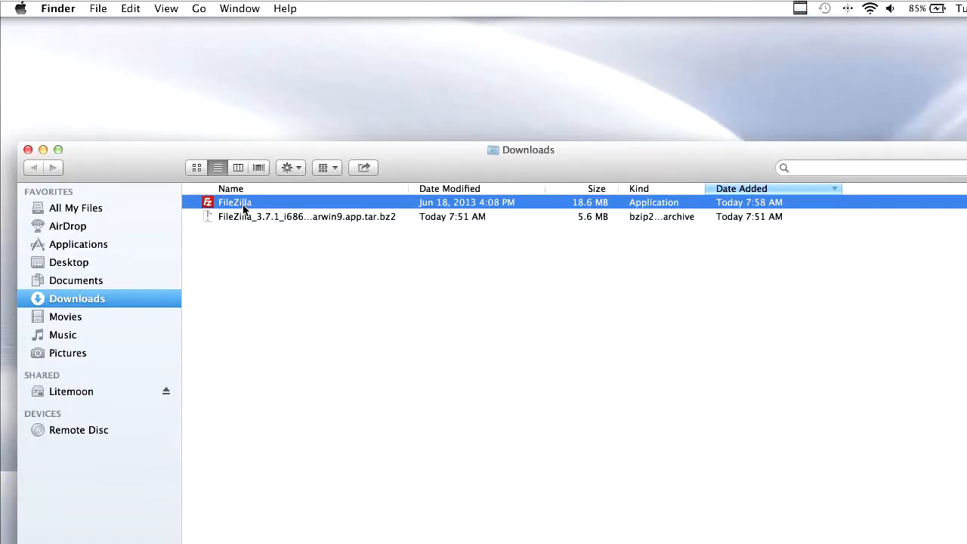
# Move the FileZilla application from Downloads into the Applications folder and launch it from there, allowing the downloaded app to open.
pyautogui.moveTo(243, 206); pyautogui.dragTo(109, 250)
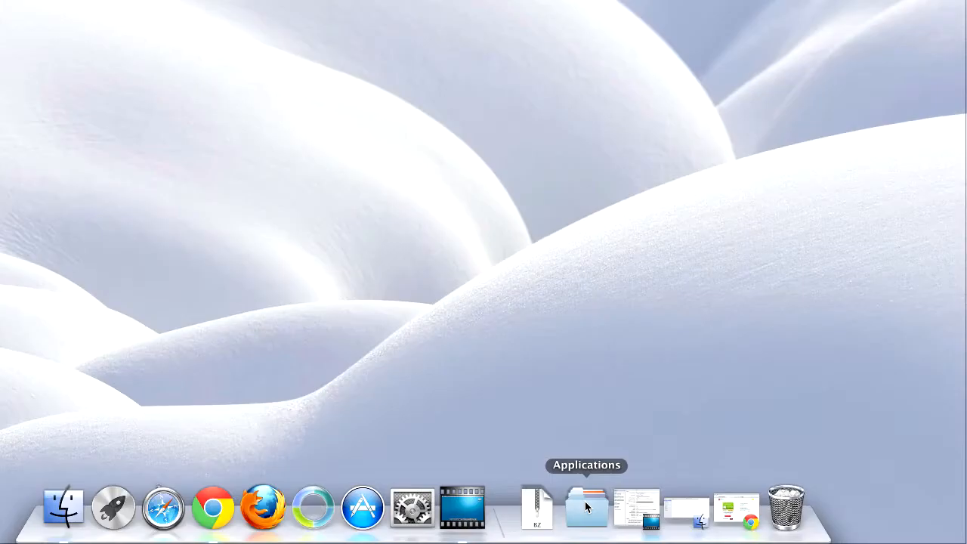
pyautogui.click(585, 501)
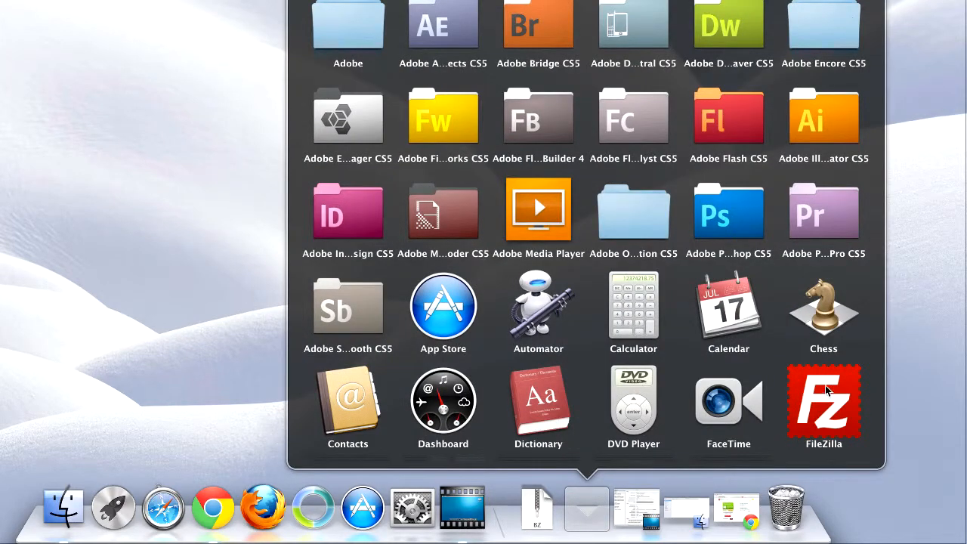
pyautogui.click(824, 404)
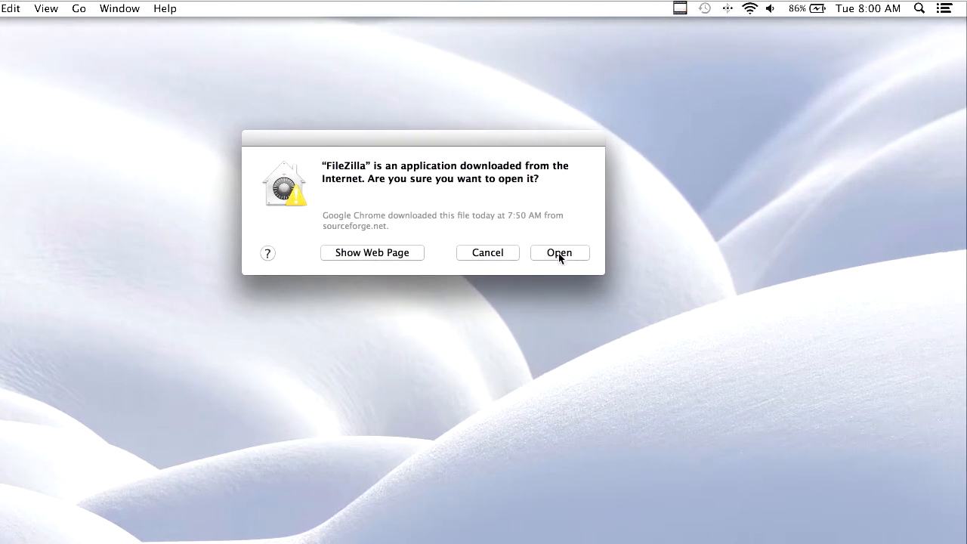
pyautogui.click(558, 254)
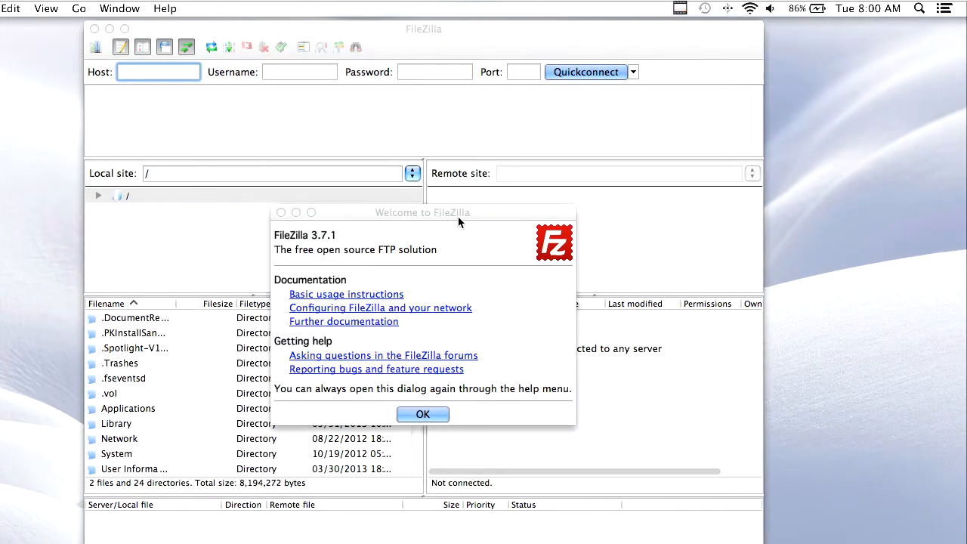
pyautogui.click(401, 213)
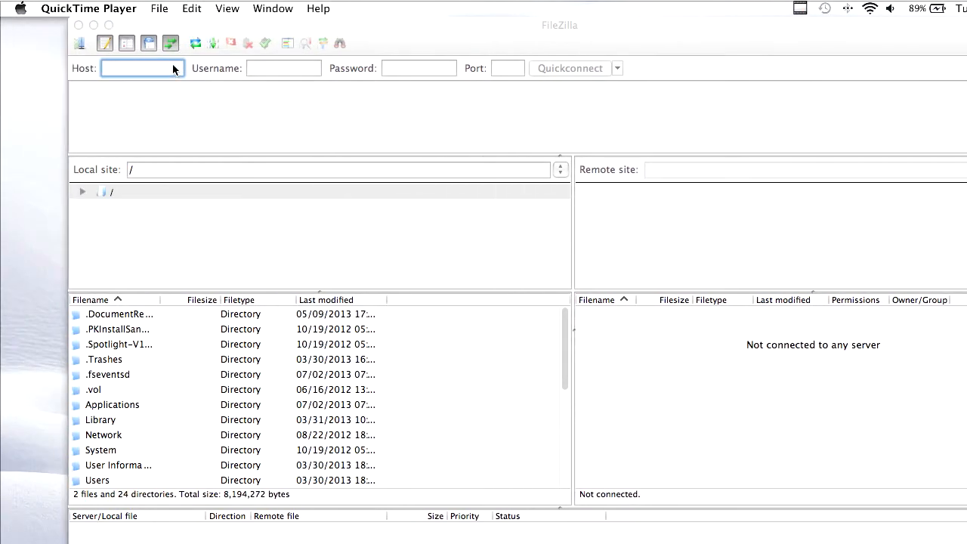
# Create a site named Test in the Site Manager with the host ftp.litemoon.org and the FTP account's username.
pyautogui.click(83, 45)
pyautogui.click(81, 47)
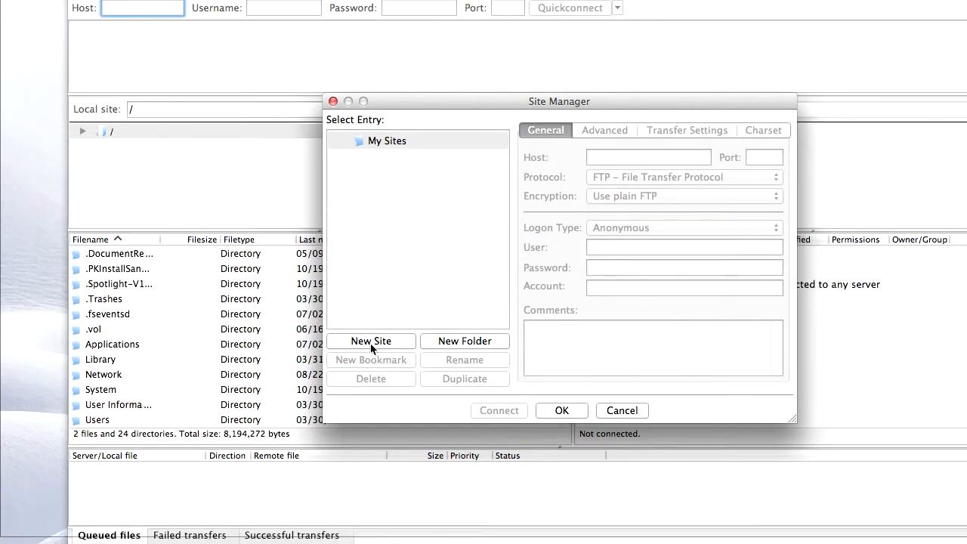
pyautogui.click(371, 402)
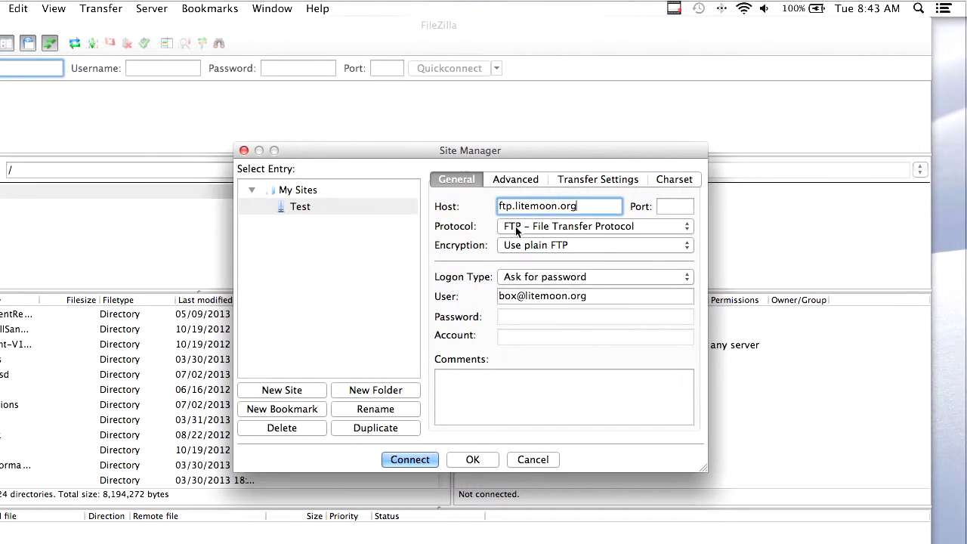
pyautogui.click(591, 229)
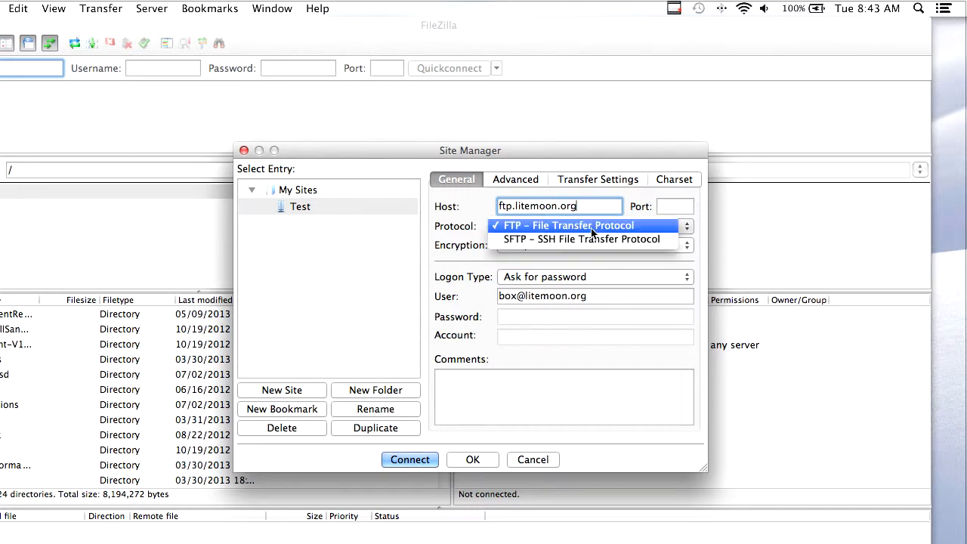
pyautogui.click(517, 241)
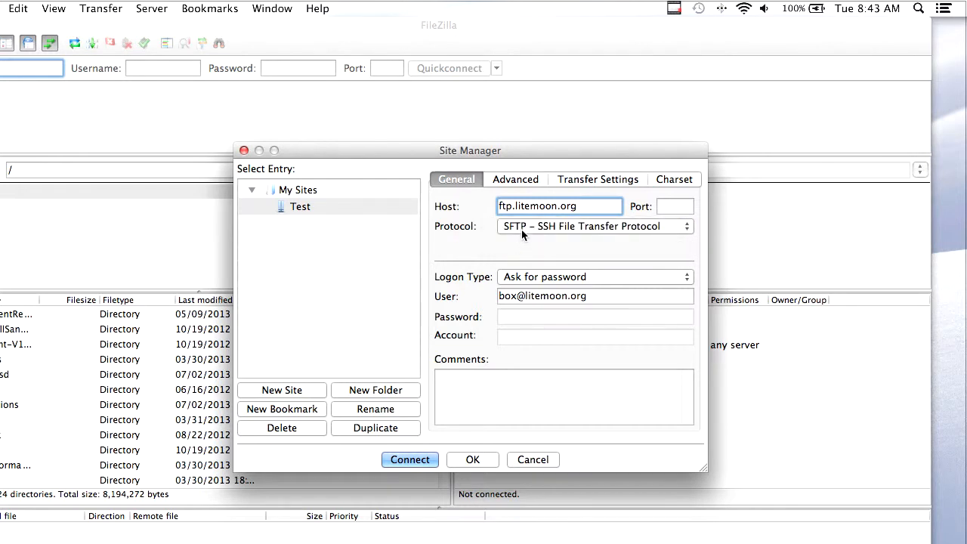
pyautogui.click(521, 229)
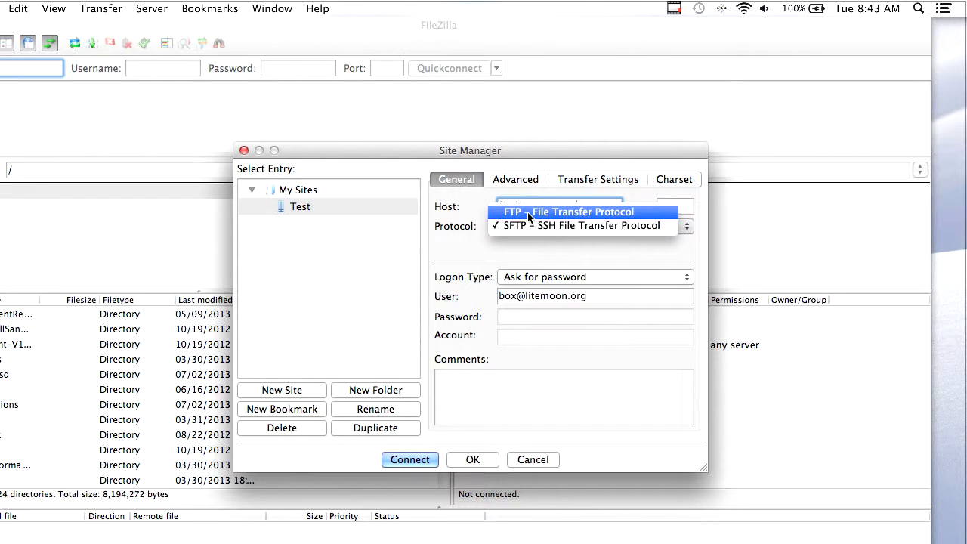
pyautogui.click(528, 212)
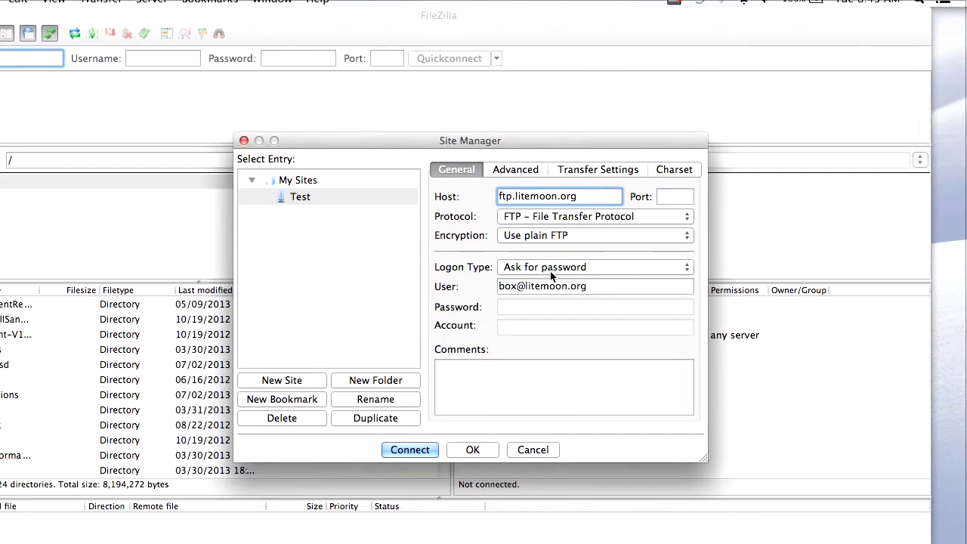
# Choose Ask for password as the Test site's logon type and save the site entry.
pyautogui.click(551, 269)
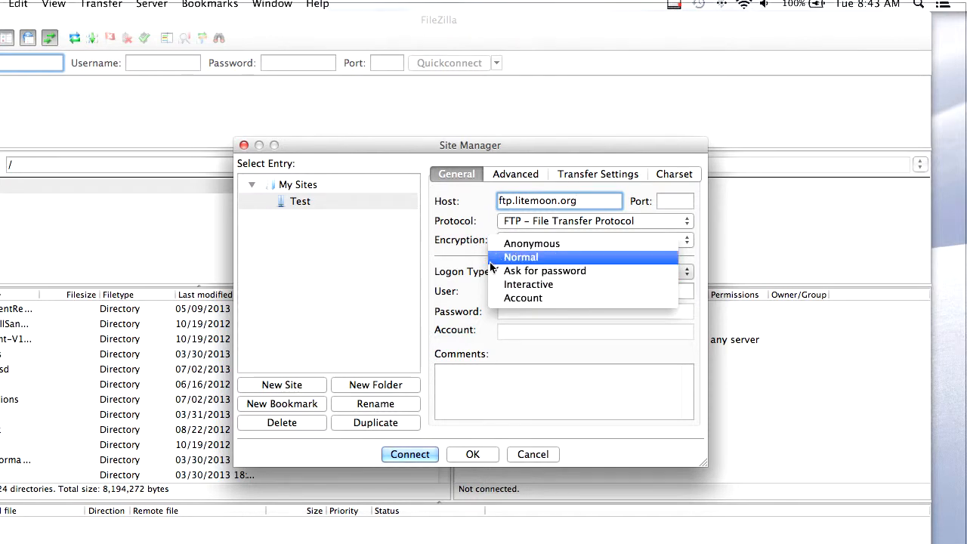
pyautogui.click(542, 269)
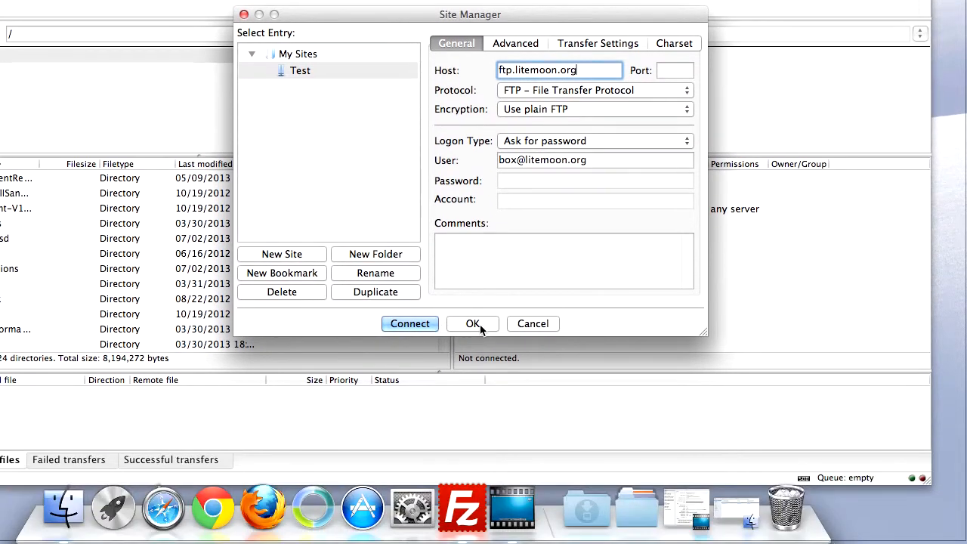
pyautogui.click(479, 324)
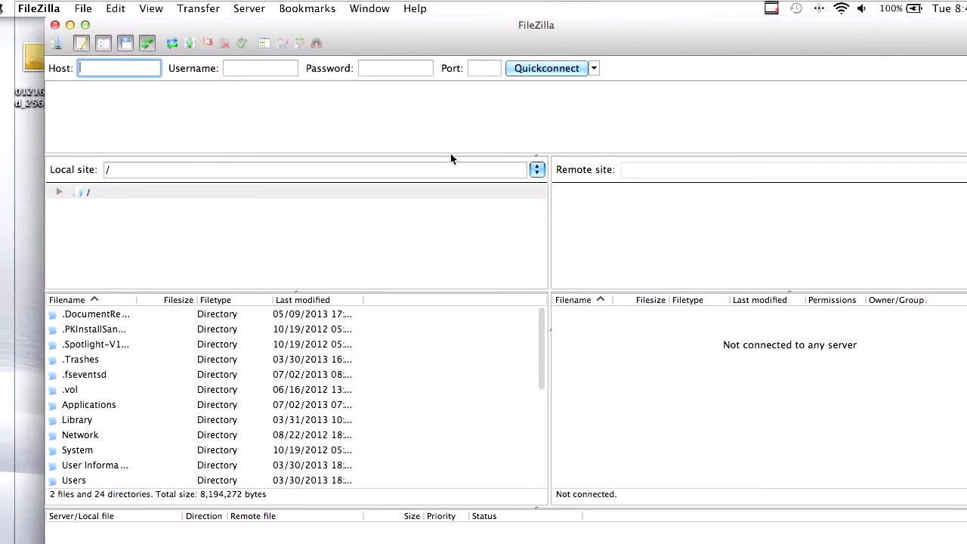
# Connect to the saved Test site from the Site Manager, entering the account password for the server.
pyautogui.click(79, 44)
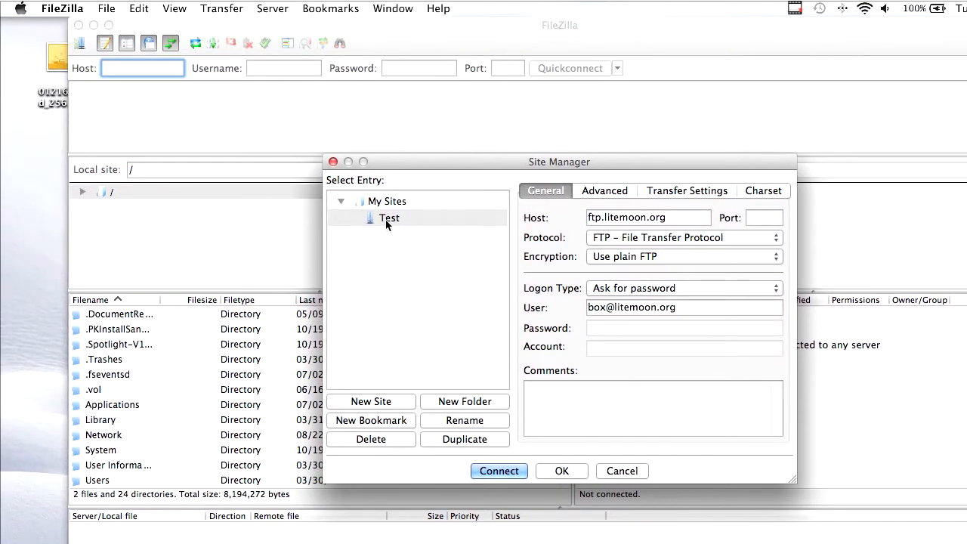
pyautogui.click(386, 208)
pyautogui.click(385, 220)
pyautogui.click(375, 219)
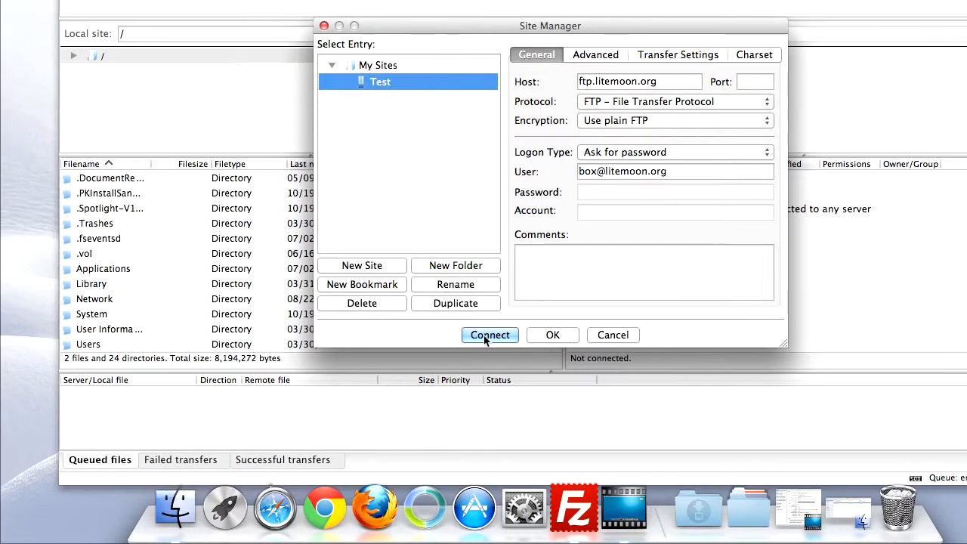
pyautogui.click(485, 338)
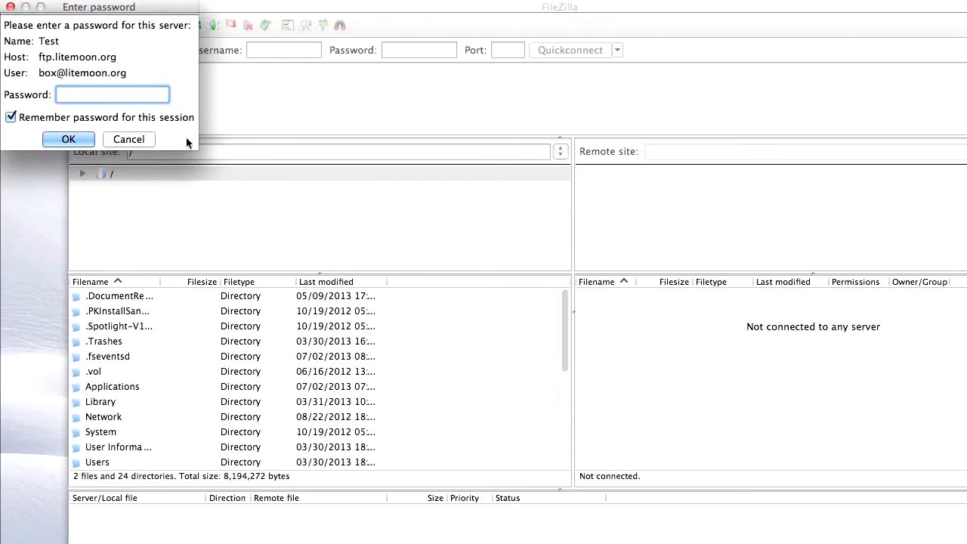
pyautogui.moveTo(90, 31); pyautogui.dragTo(517, 168)
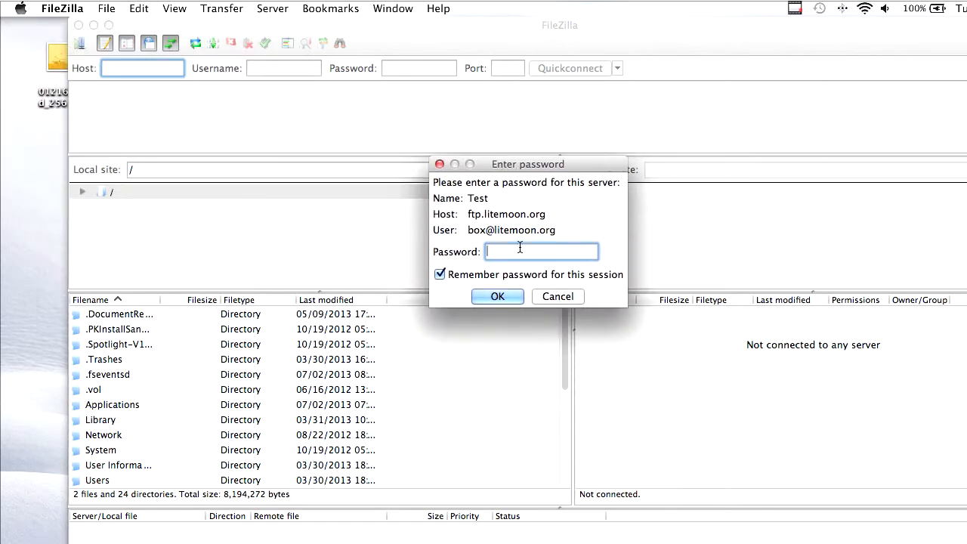
pyautogui.write('••')
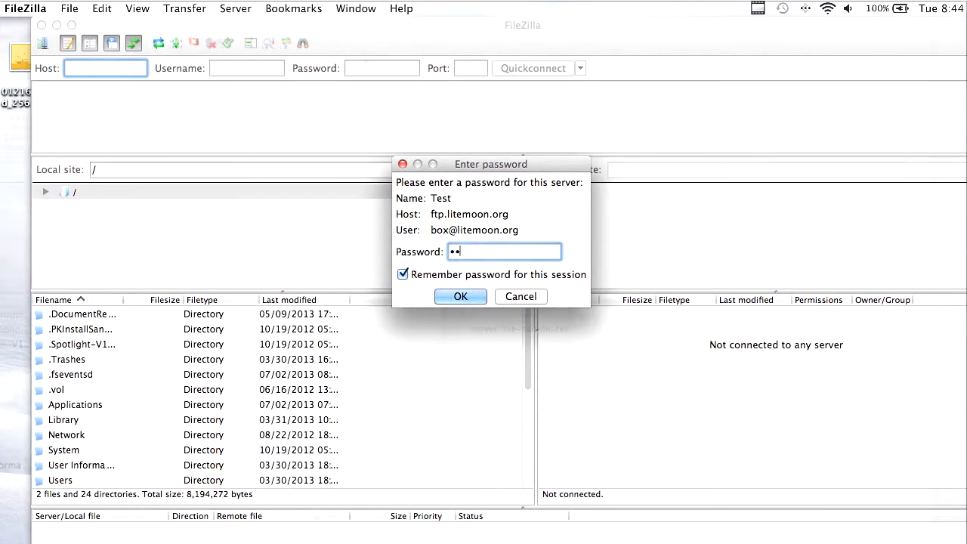
pyautogui.press('Return')
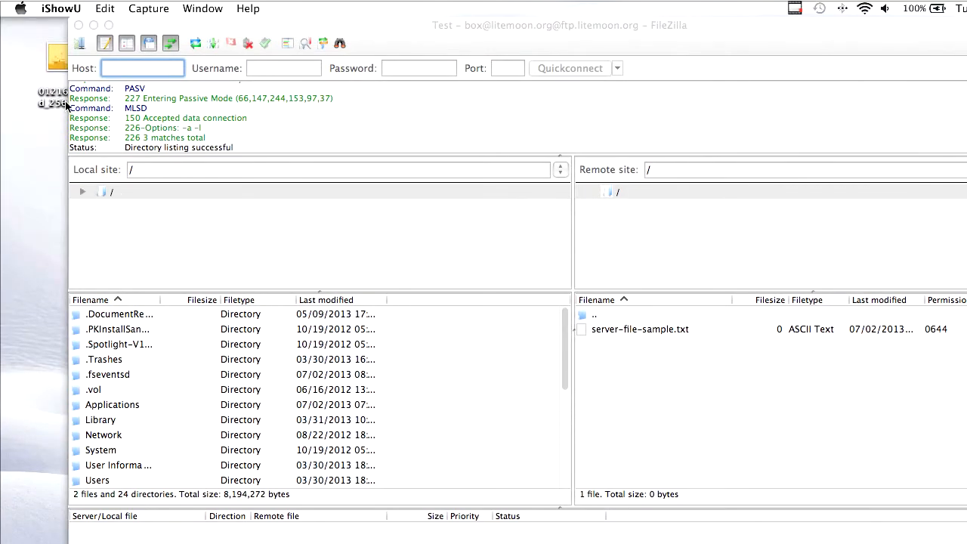
# Upload the 01216_upland_2560x1600 JPEG from the desktop to the remote site's root directory.
pyautogui.moveTo(54, 62); pyautogui.dragTo(648, 376)
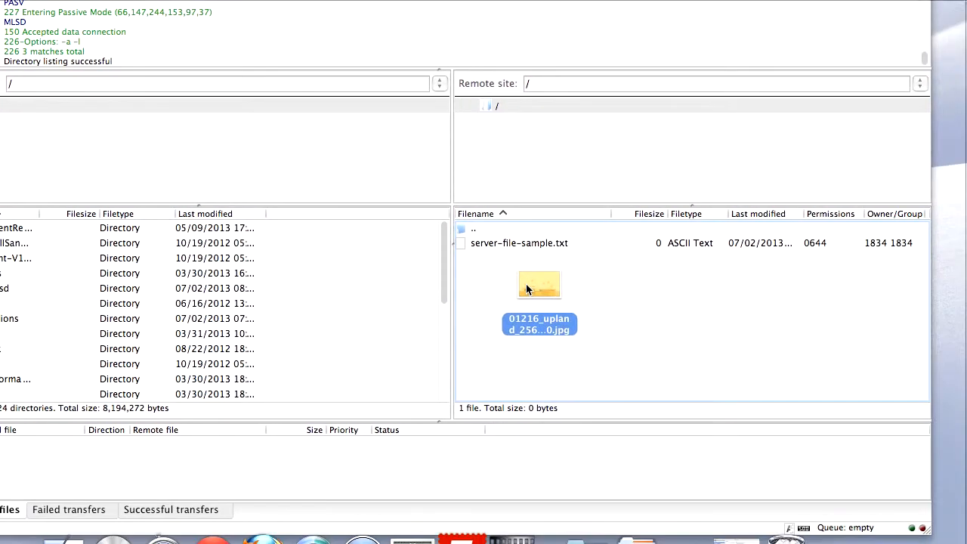
pyautogui.moveTo(526, 284); pyautogui.dragTo(527, 288)
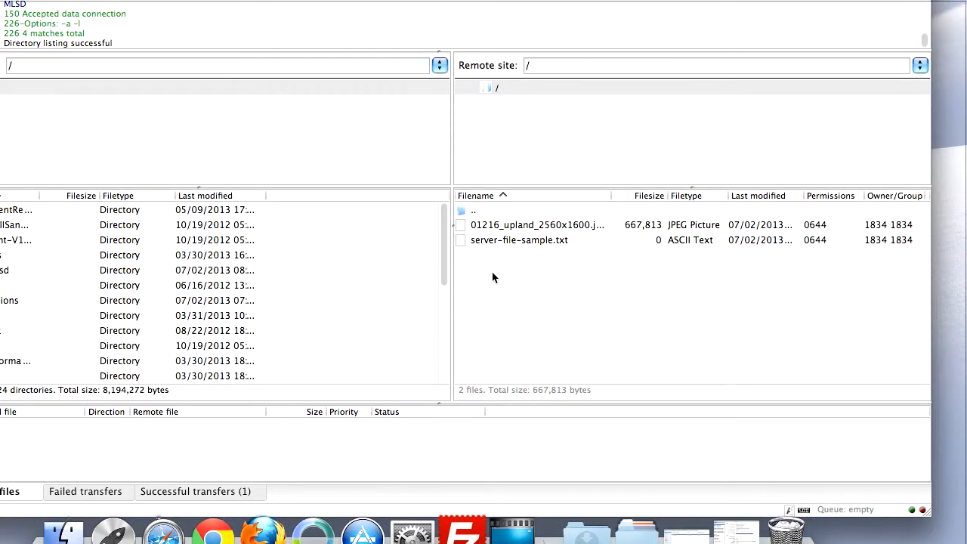
# Create a directory named Test in the root of the remote site.
pyautogui.rightClick(492, 273)
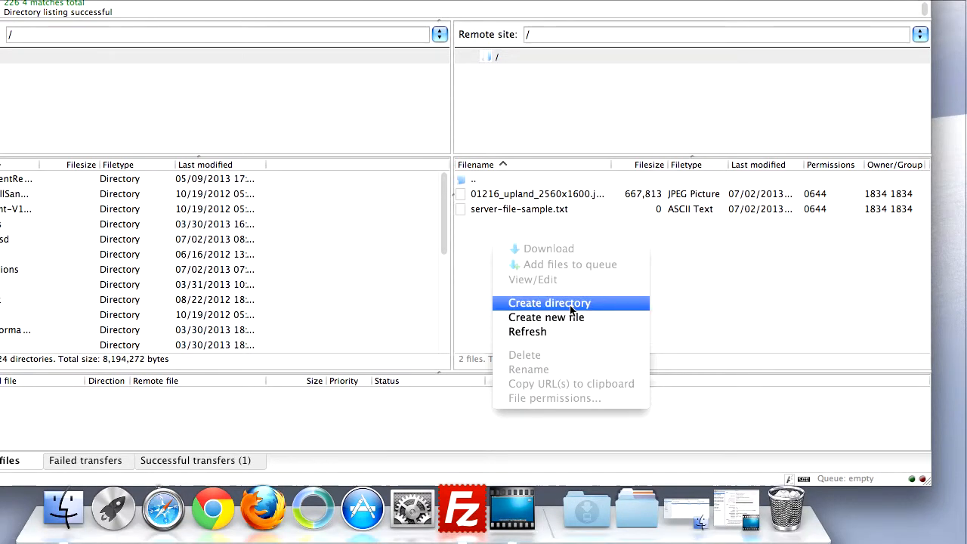
pyautogui.click(572, 304)
pyautogui.moveTo(634, 269); pyautogui.dragTo(556, 266)
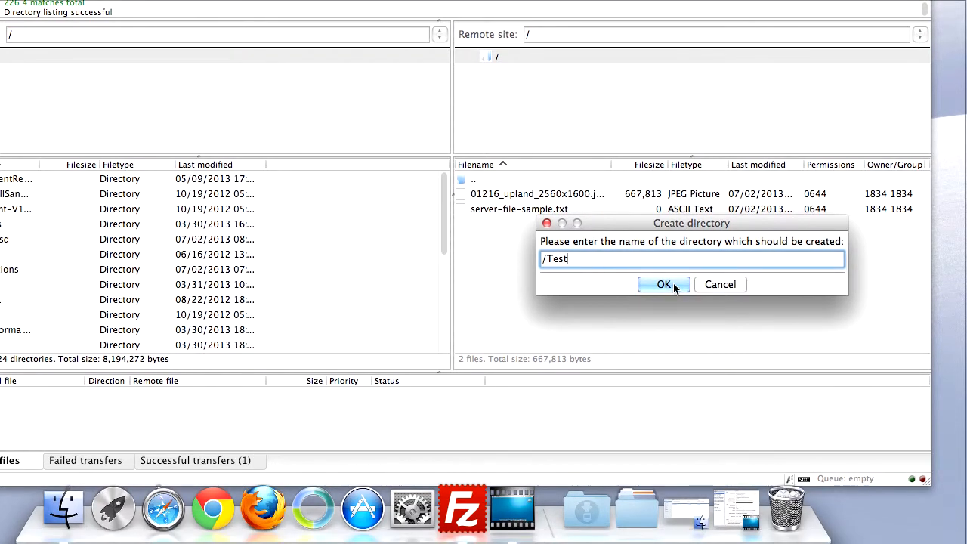
pyautogui.click(665, 299)
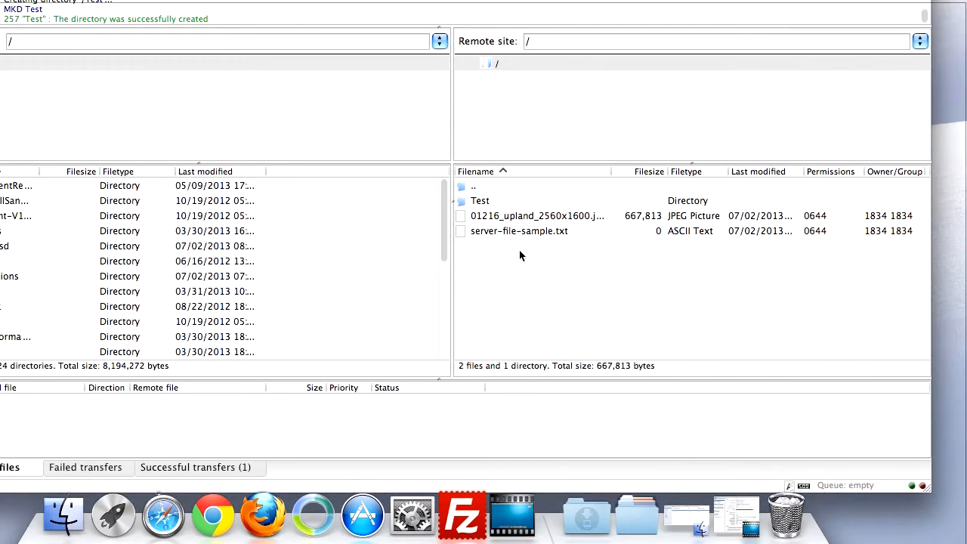
# Move the 01216_upland_2560x1600 JPEG into the remote Test directory and open that directory.
pyautogui.click(476, 200)
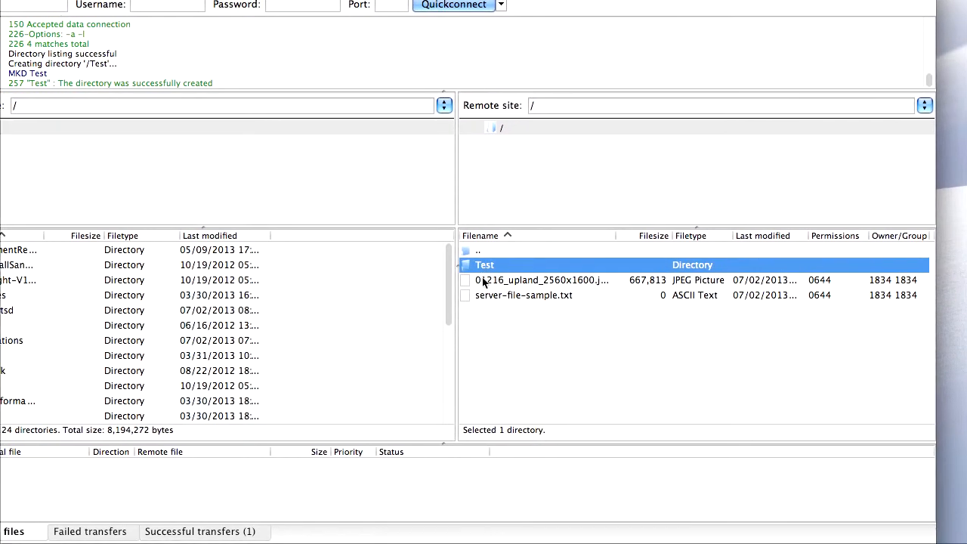
pyautogui.click(488, 281)
pyautogui.moveTo(489, 270); pyautogui.dragTo(484, 260)
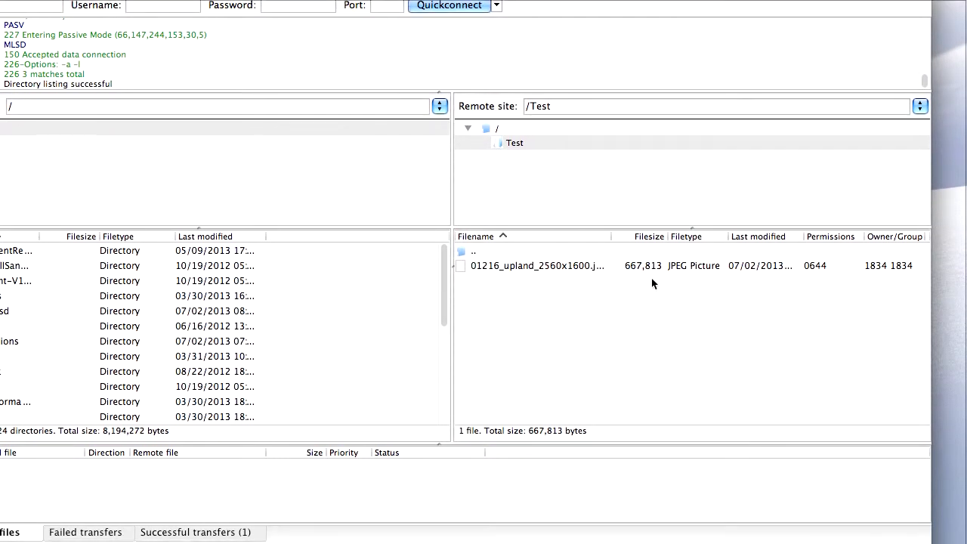
# Return to the remote root directory and close the FileZilla window after disconnecting from the server.
pyautogui.click(463, 249)
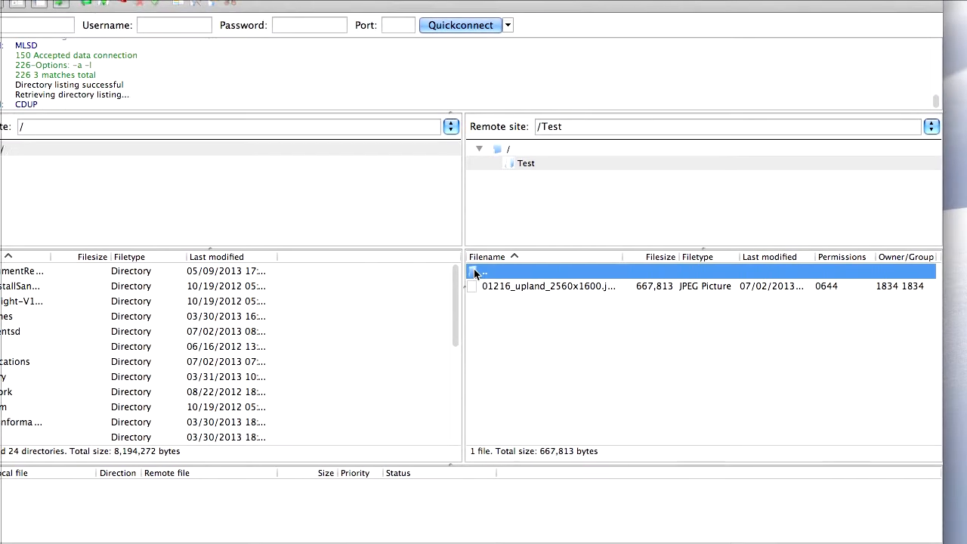
pyautogui.doubleClick(472, 271)
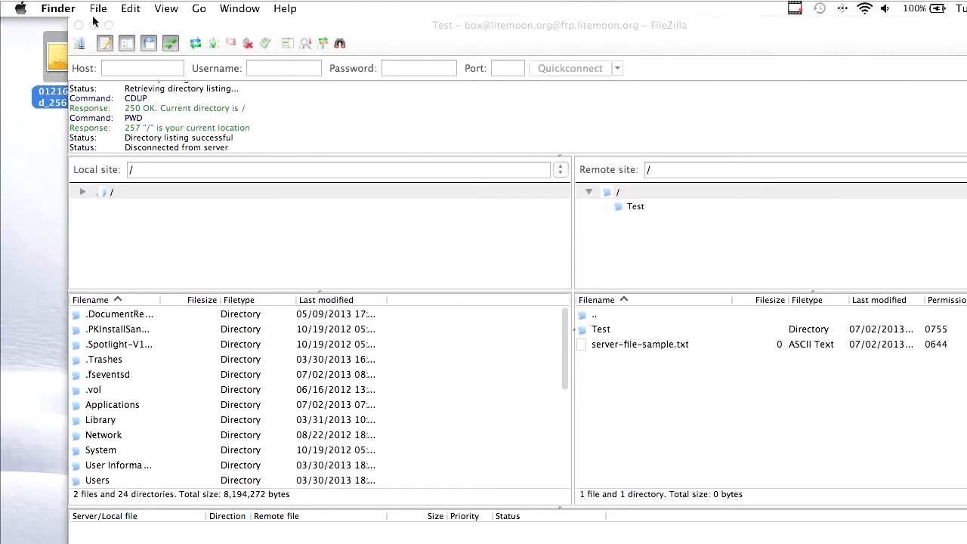
pyautogui.click(78, 25)
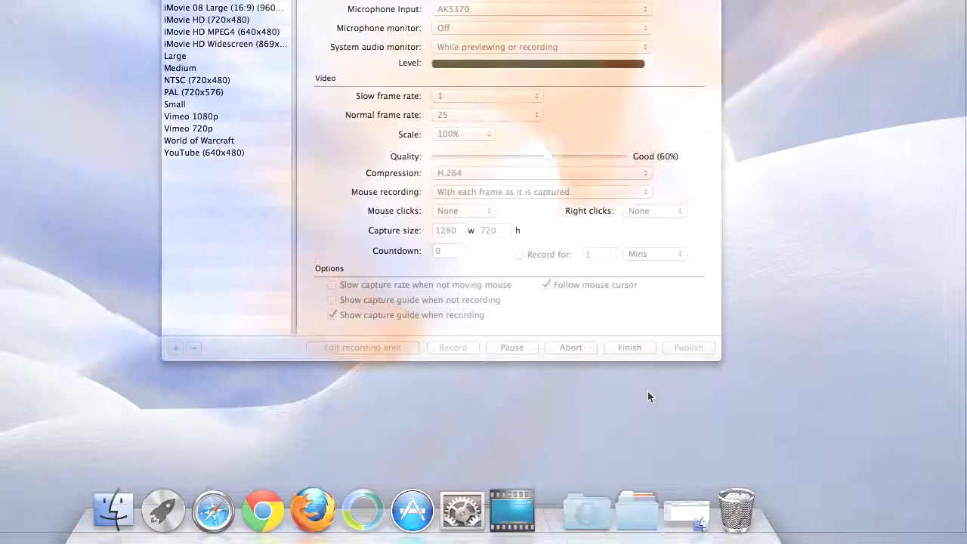